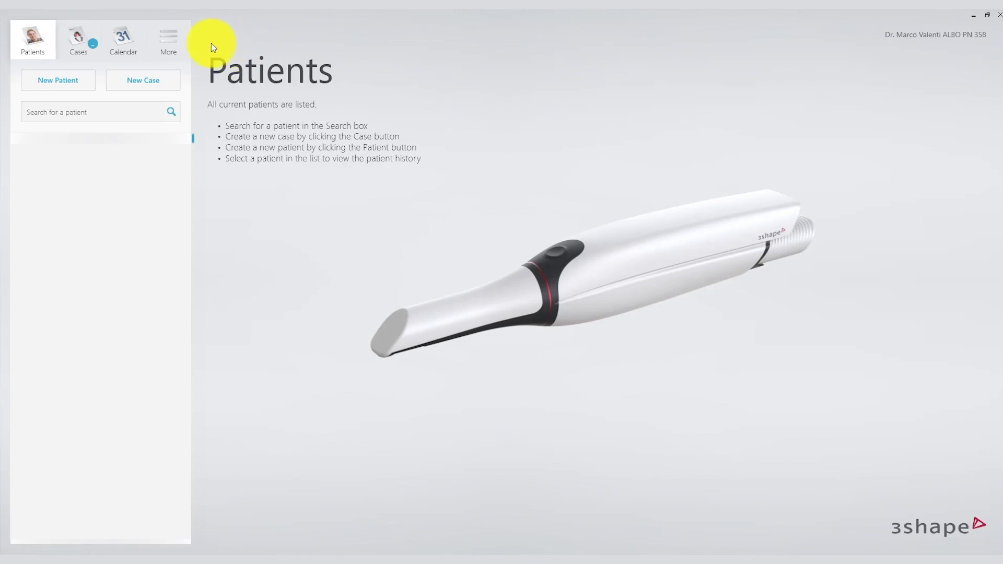
Open the application settings and view the general Info page.
click(168, 39)
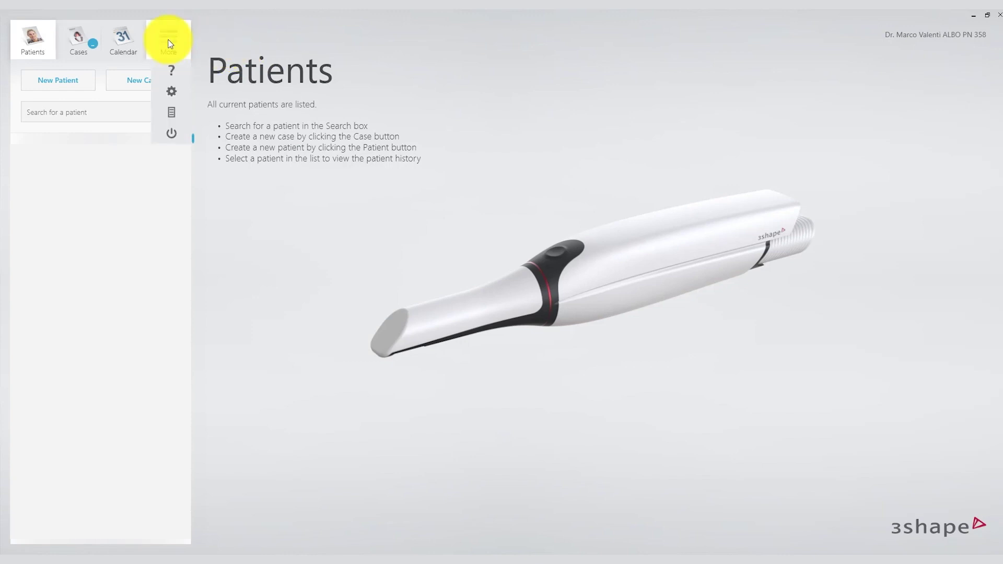
click(172, 93)
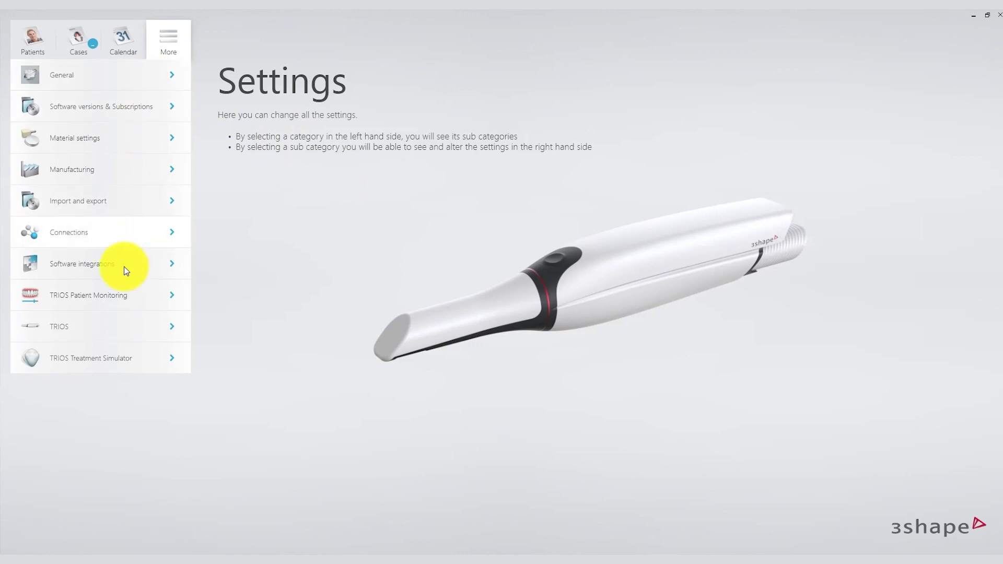
click(146, 79)
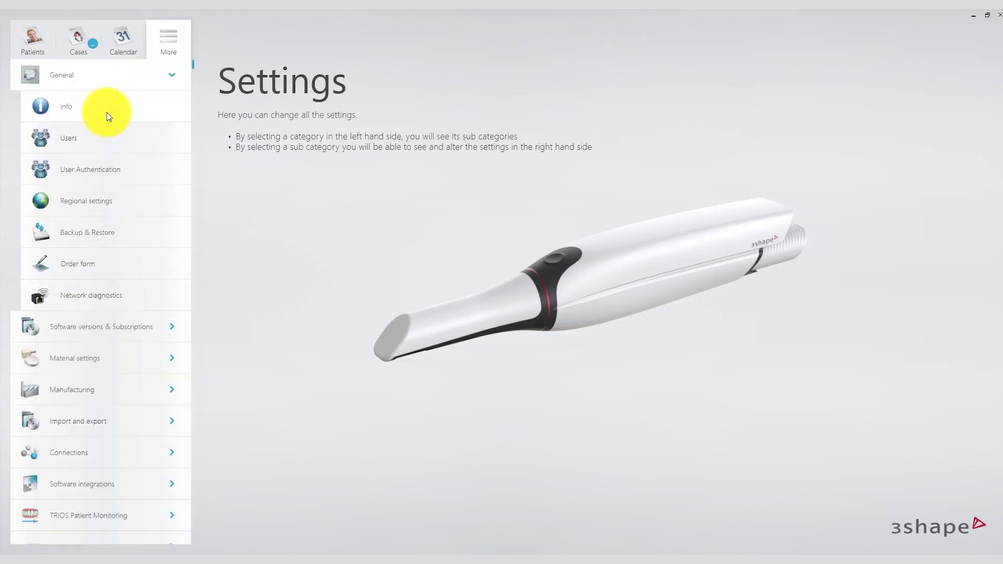
click(107, 112)
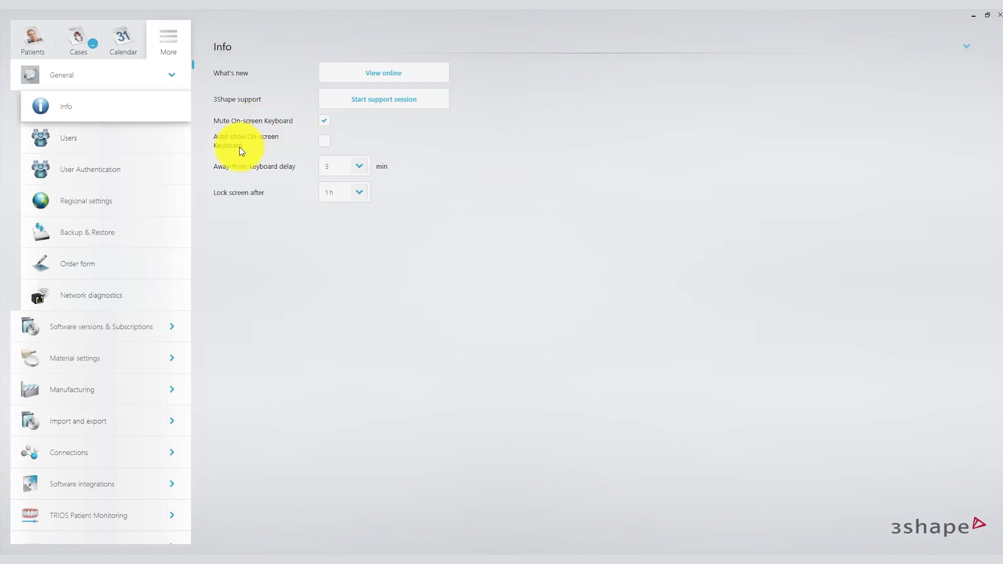
Open the Users page of the general settings and review the available shade systems.
click(90, 139)
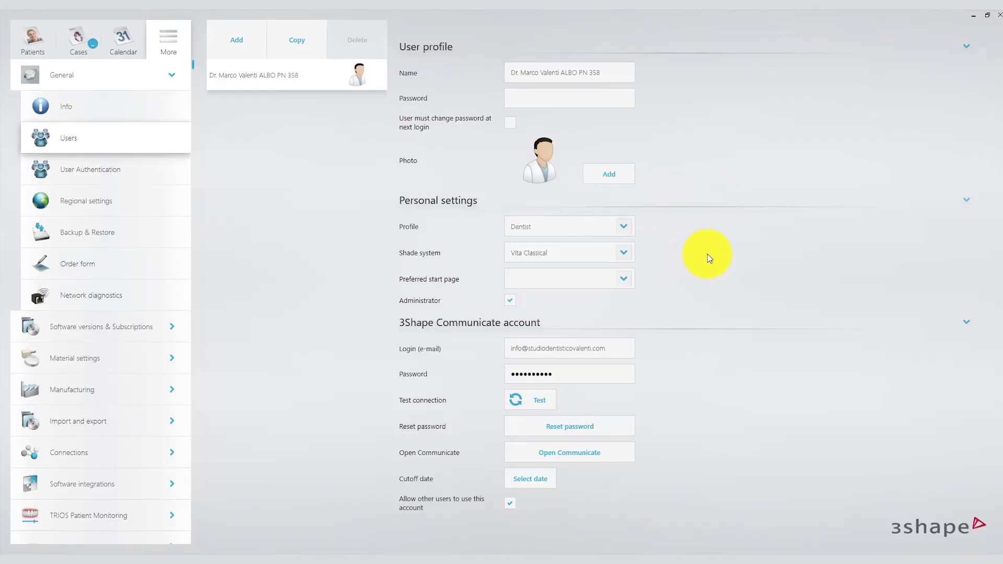
click(624, 253)
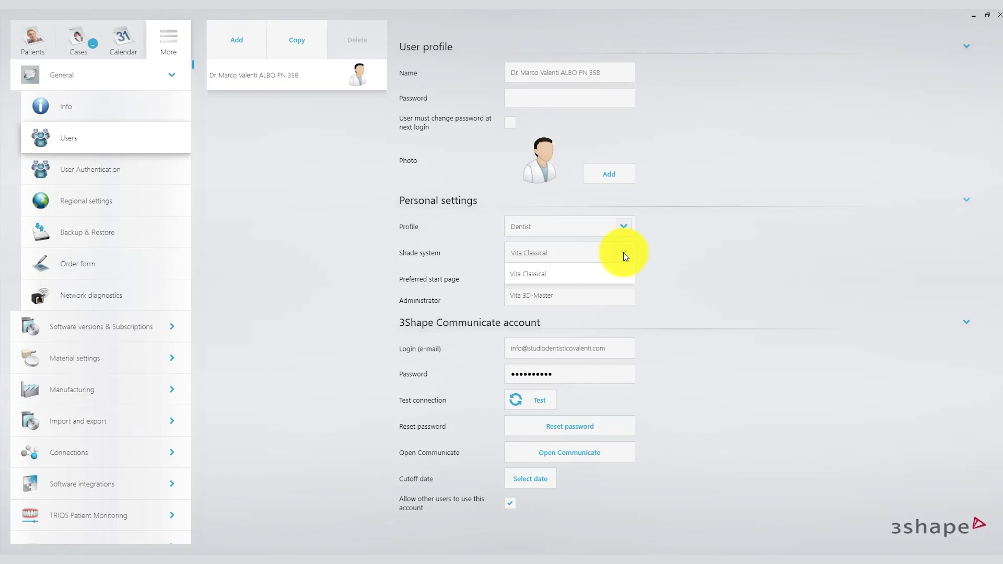
click(626, 256)
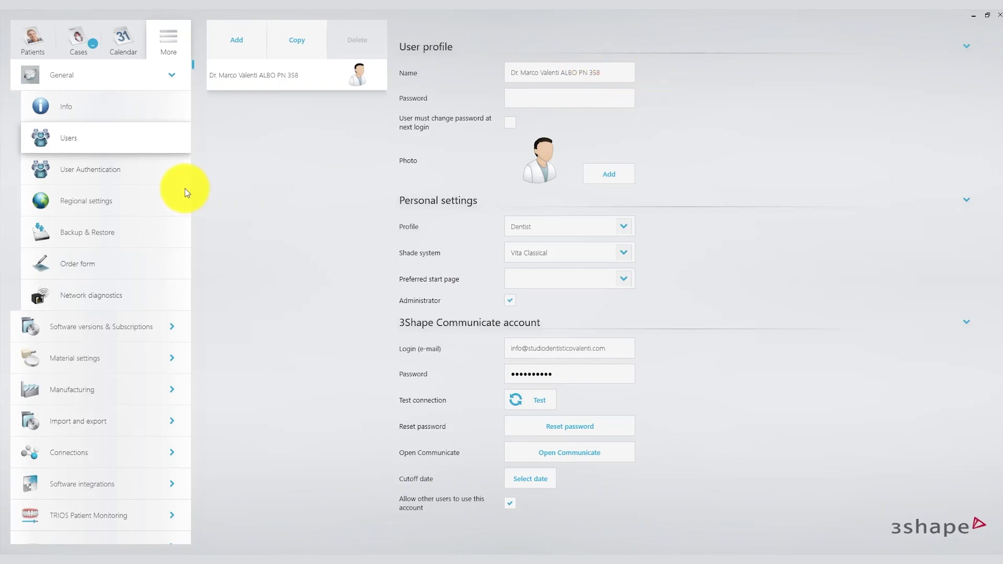
In the regional settings, choose FDI notation as the tooth numbering system and close the General category.
click(83, 201)
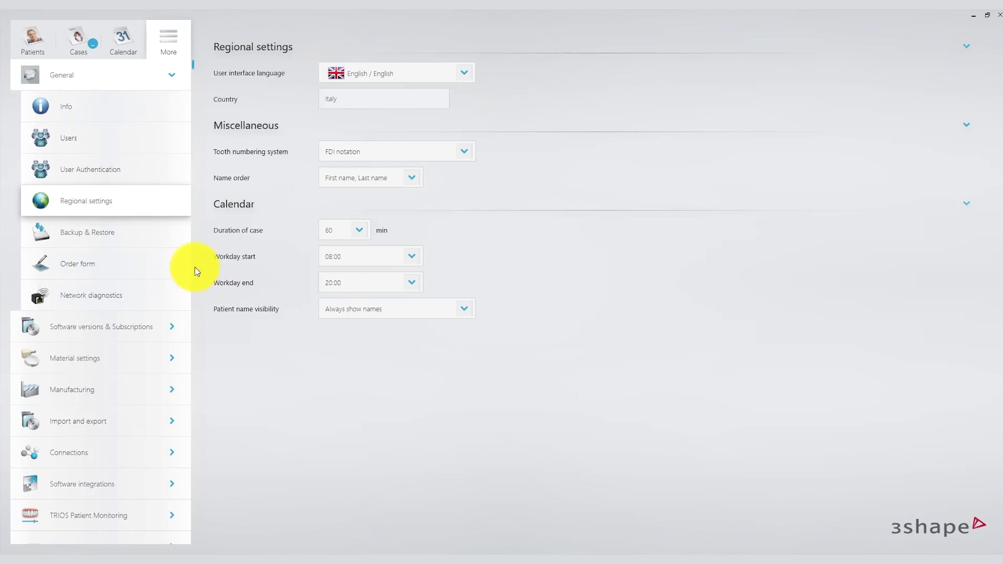
click(465, 152)
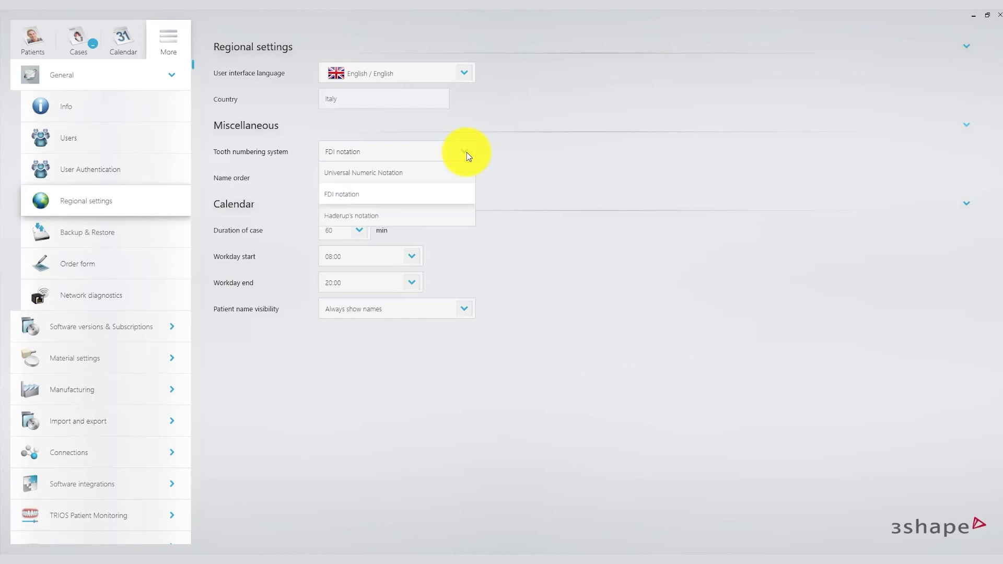
click(354, 191)
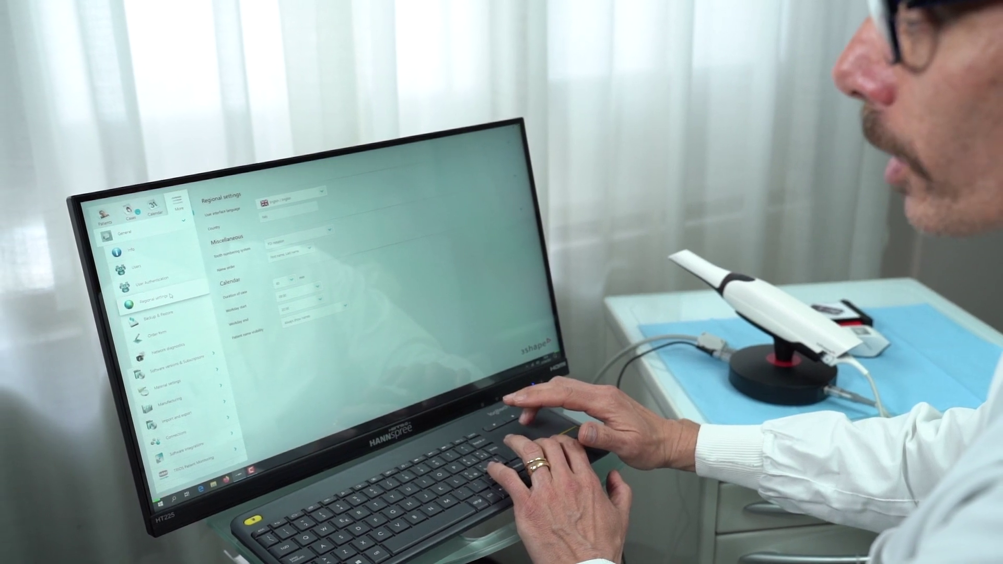
click(191, 221)
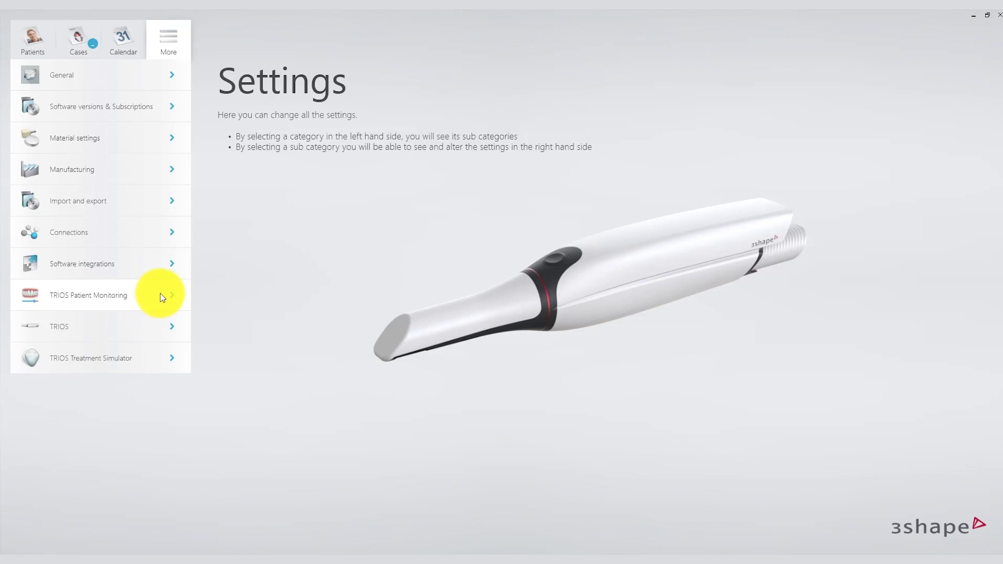
View the TRIOS system settings, bring up the computer performance test and cancel it without running.
click(169, 328)
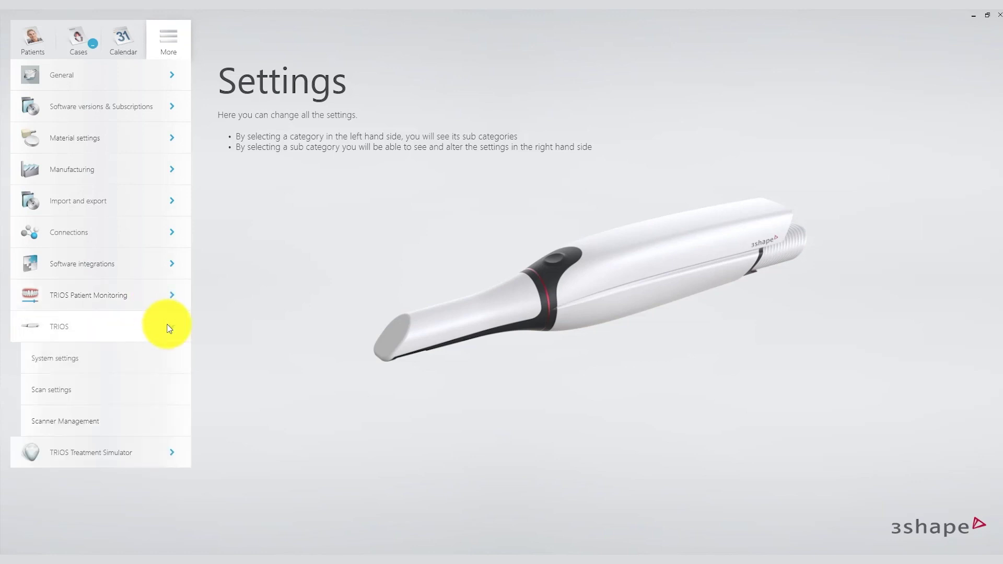
click(95, 359)
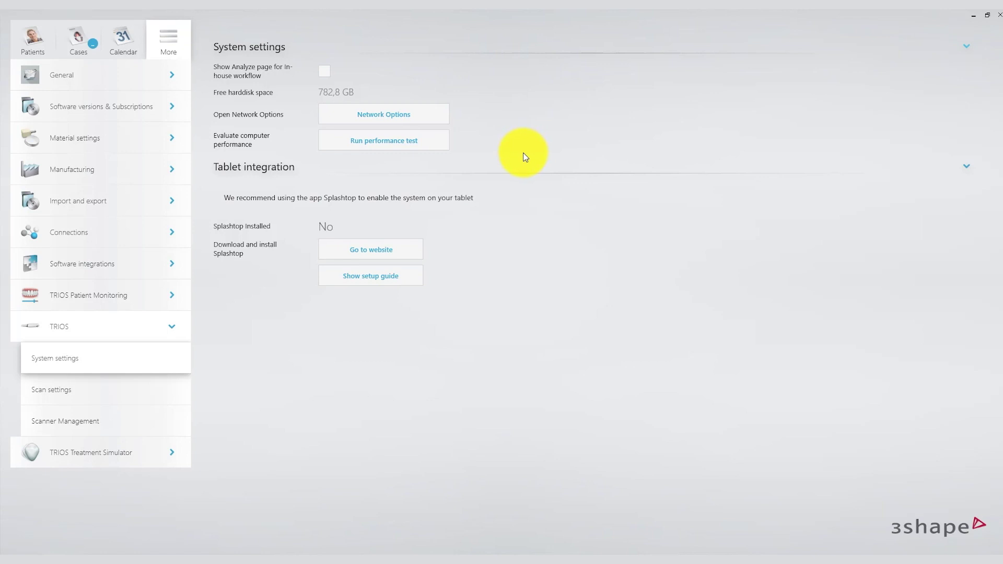
click(414, 149)
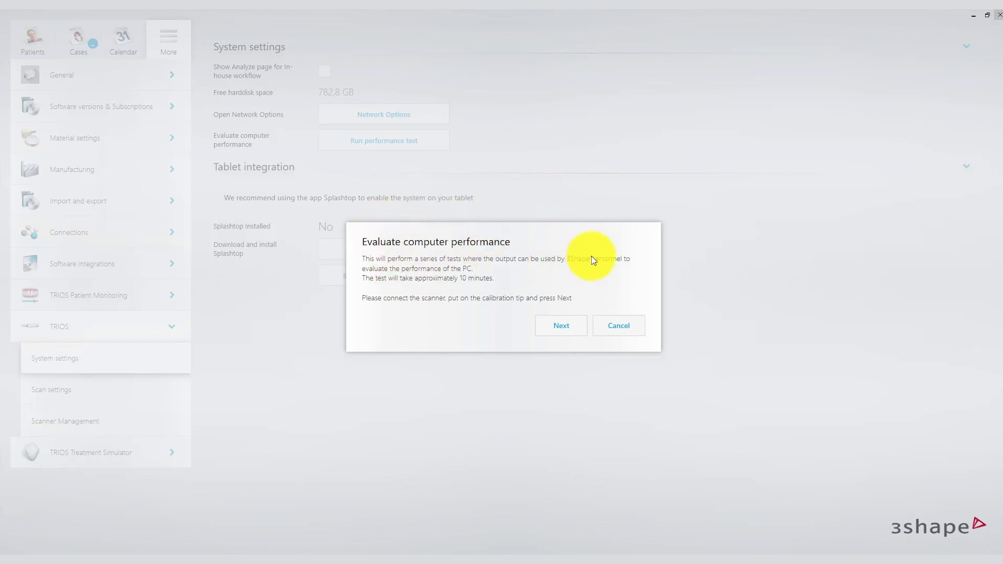
click(626, 326)
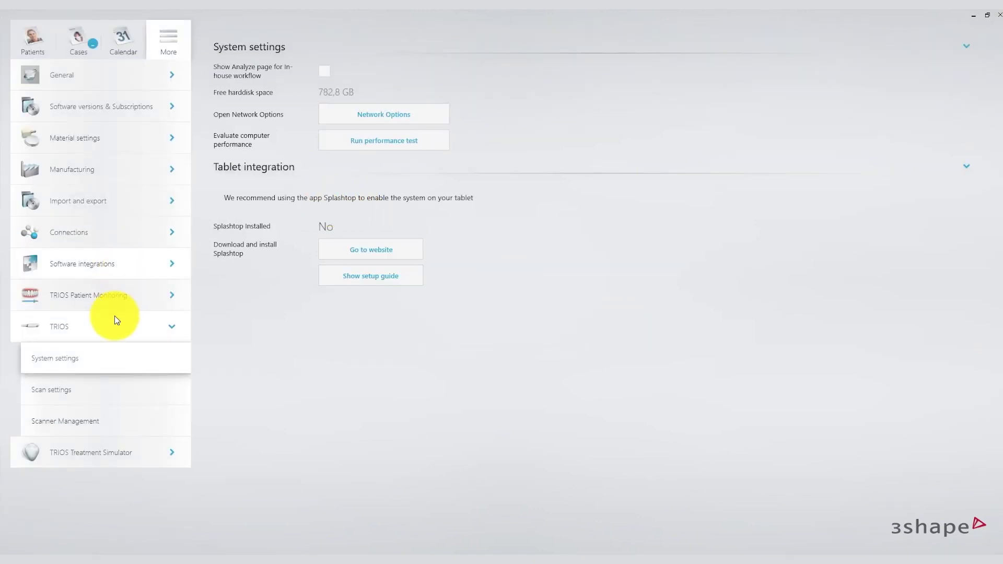
In the TRIOS scan settings, choose VitaClassical as the shade measurement system.
click(68, 389)
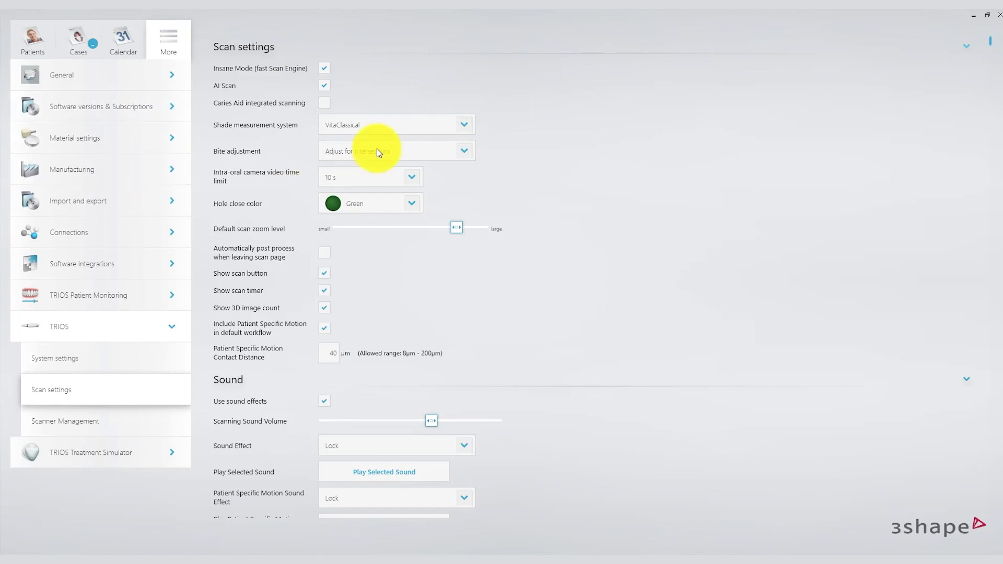
click(468, 128)
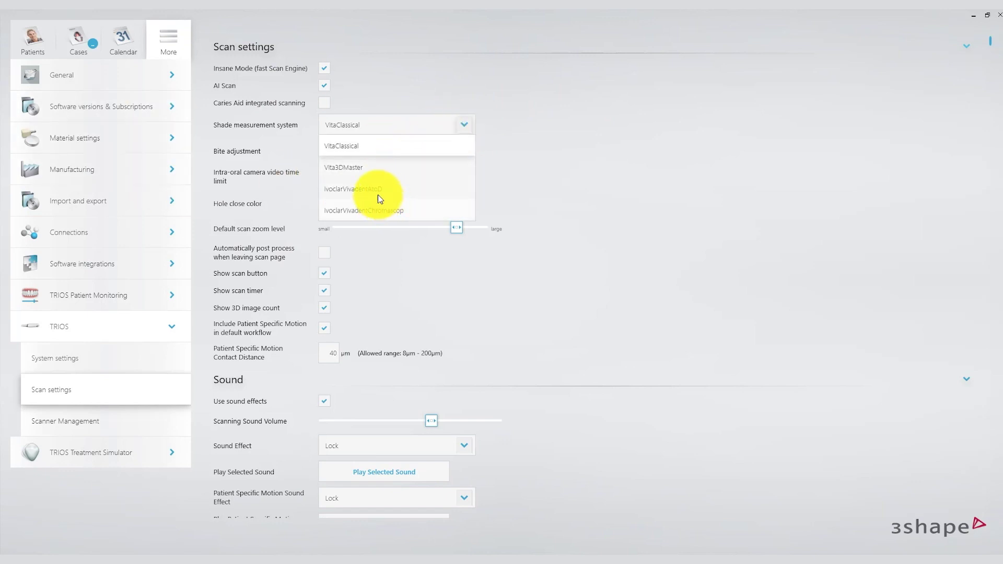
click(371, 143)
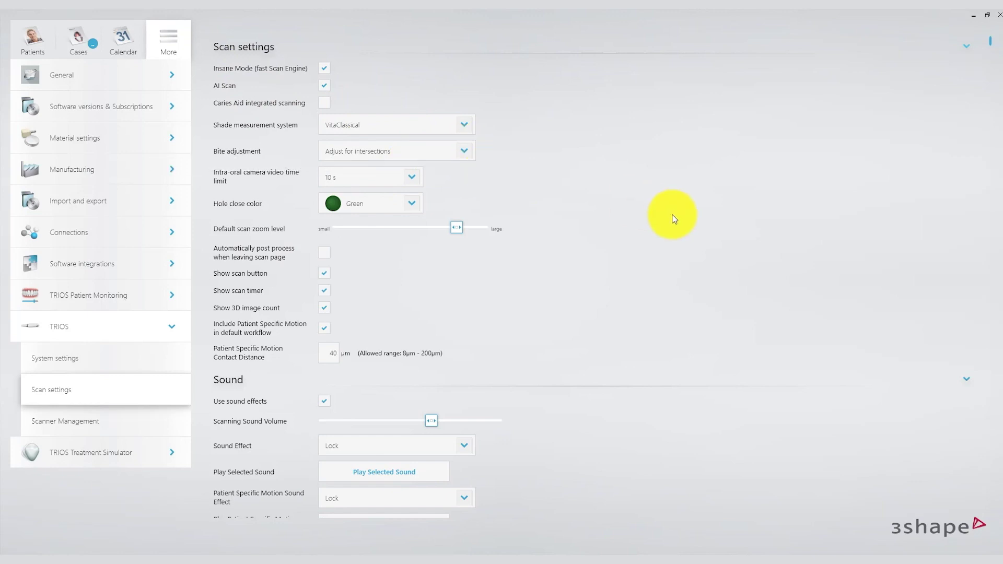
Review the bite adjustment options and choose Green as the hole close color.
click(464, 154)
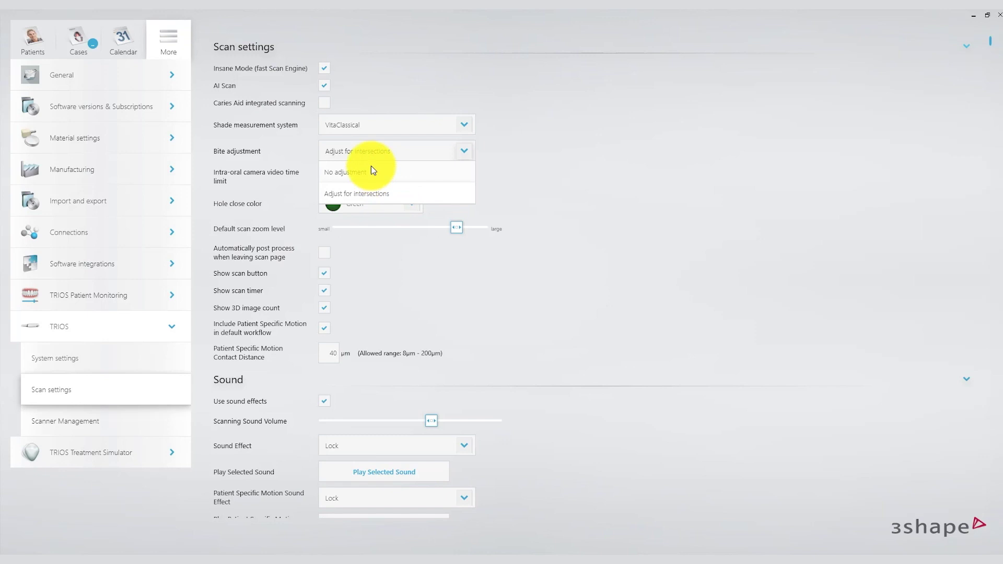
click(459, 150)
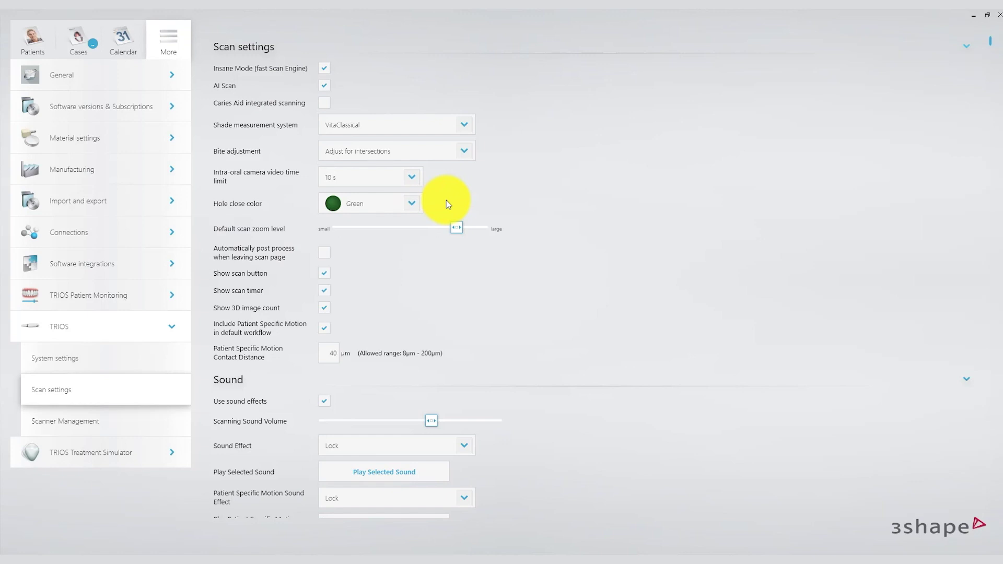
click(413, 205)
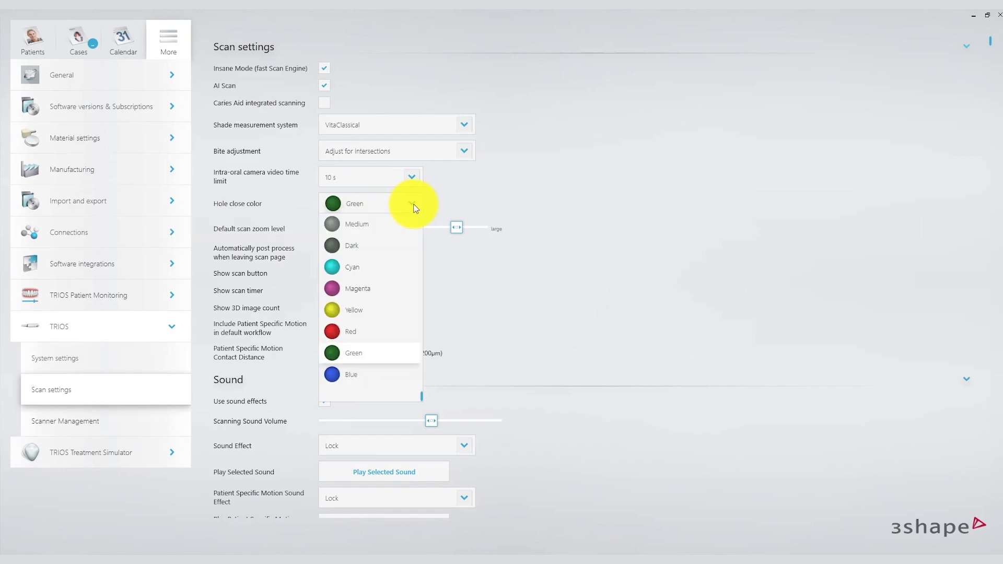
click(349, 356)
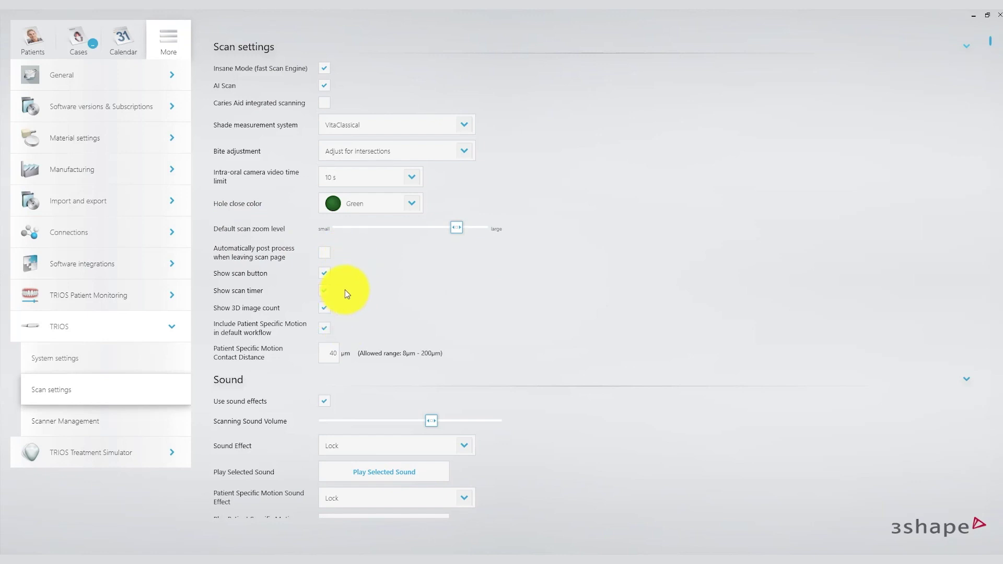
Review the remaining scan and sound settings, leaving the Sound section collapsed and the Cutout diameters section expanded.
scroll(345, 289, down, 1)
scroll(348, 268, up, 1)
scroll(628, 319, down, 3)
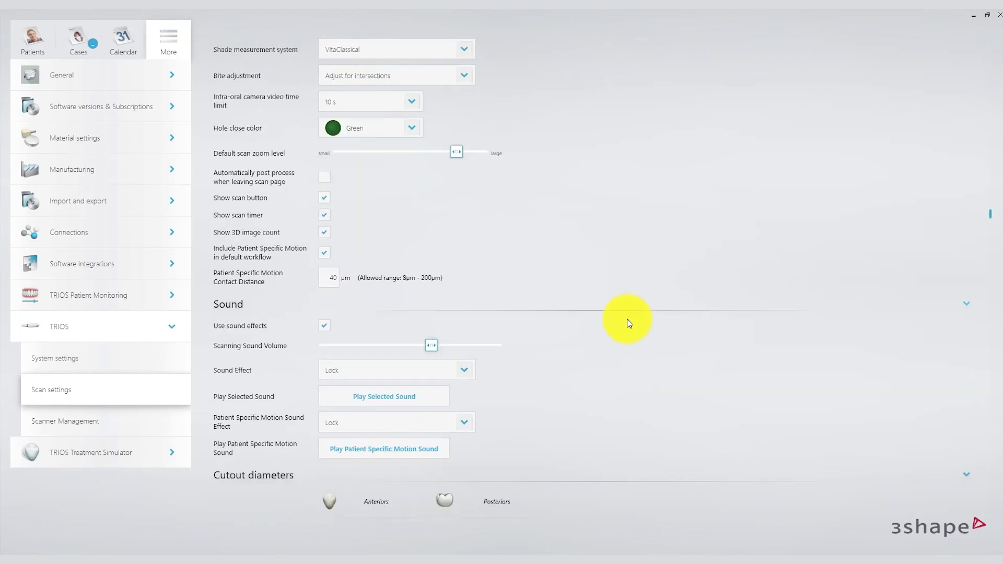
scroll(300, 222, up, 3)
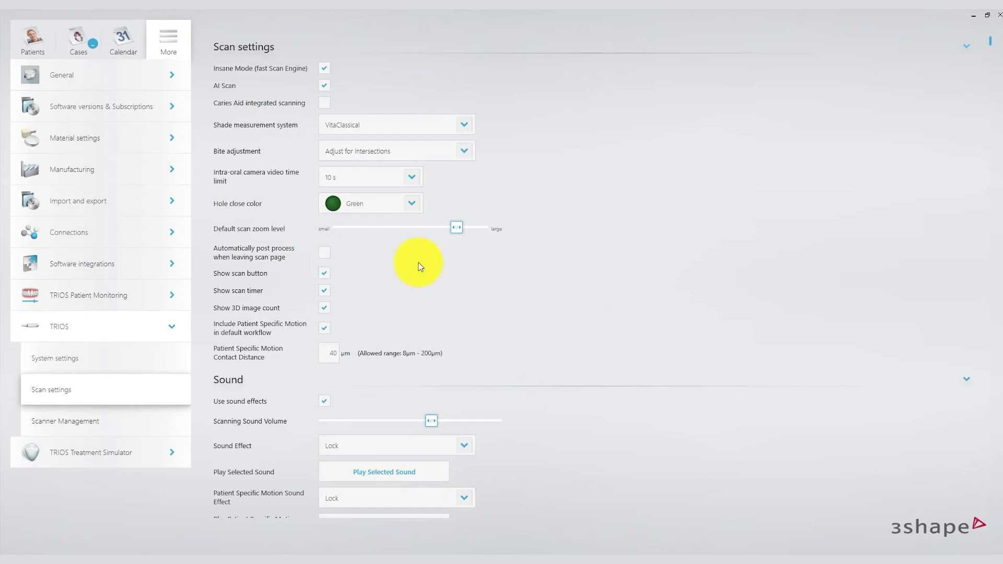
click(325, 291)
click(970, 378)
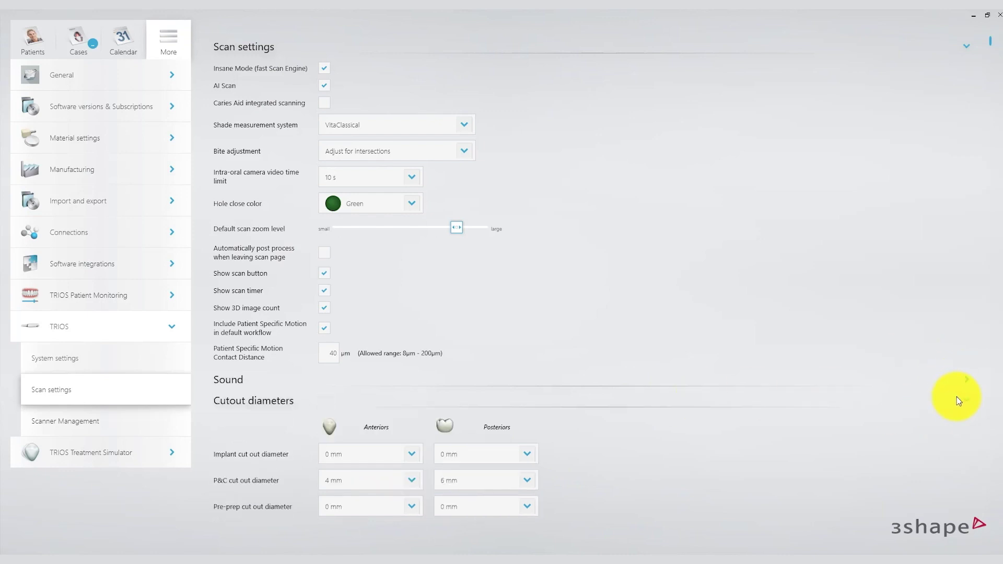
click(968, 398)
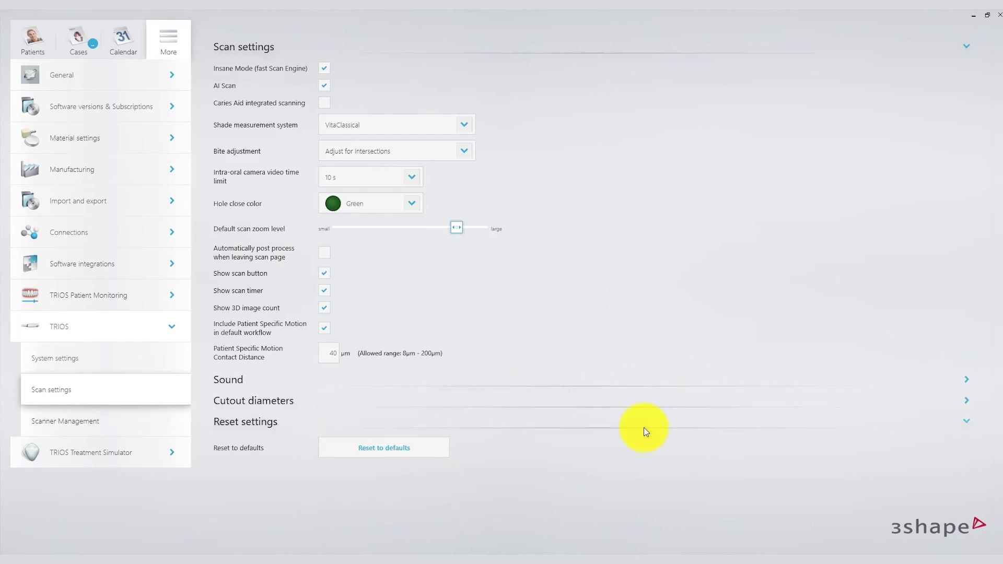
click(968, 380)
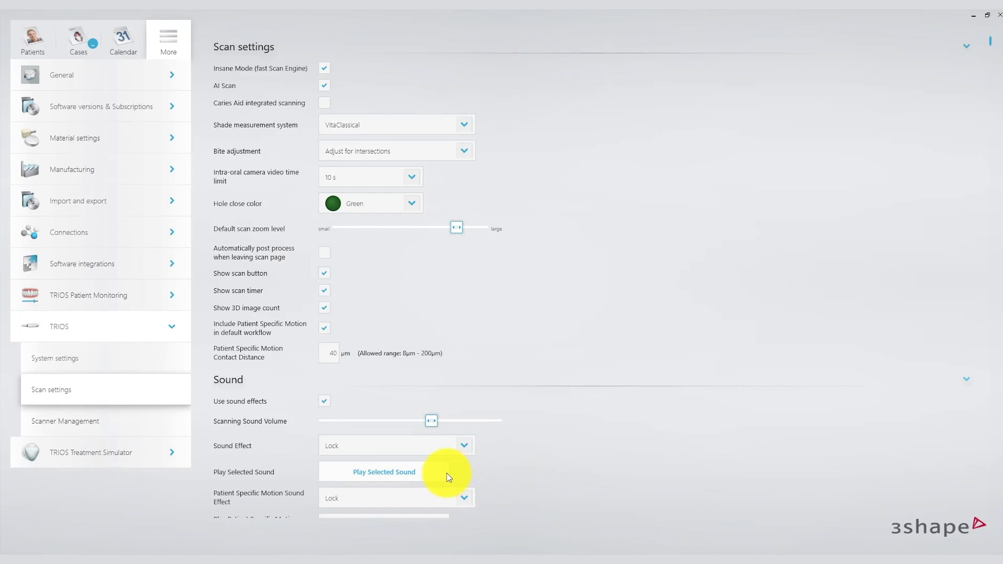
click(967, 379)
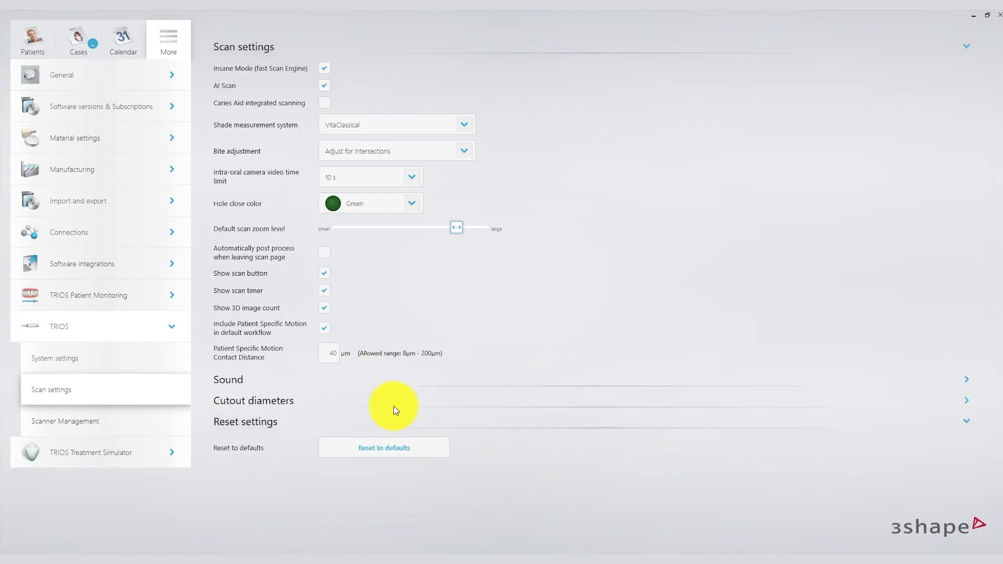
click(967, 401)
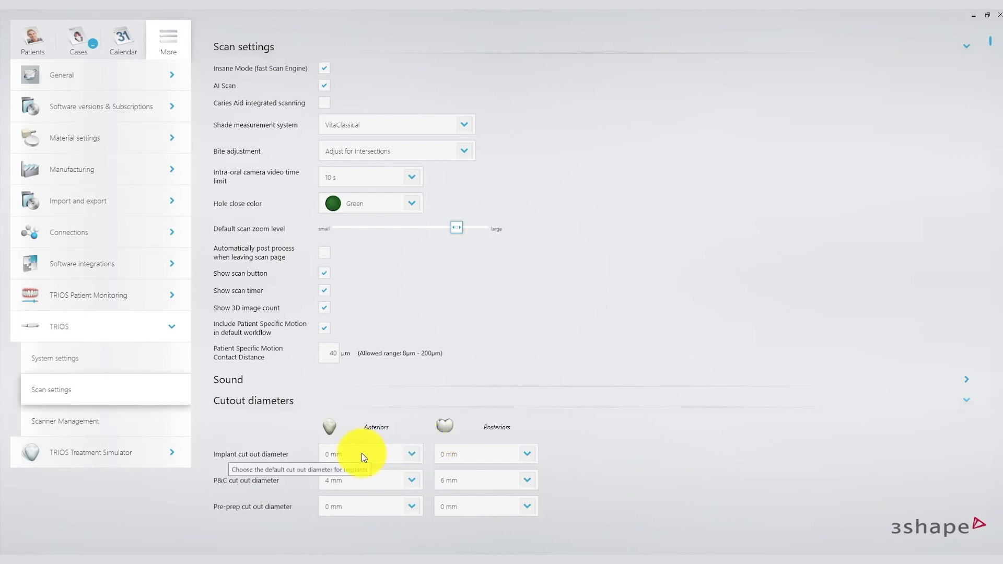
Try 4 mm and 6 mm as the anterior implant cut-out diameter, and return it to 0 mm.
click(412, 455)
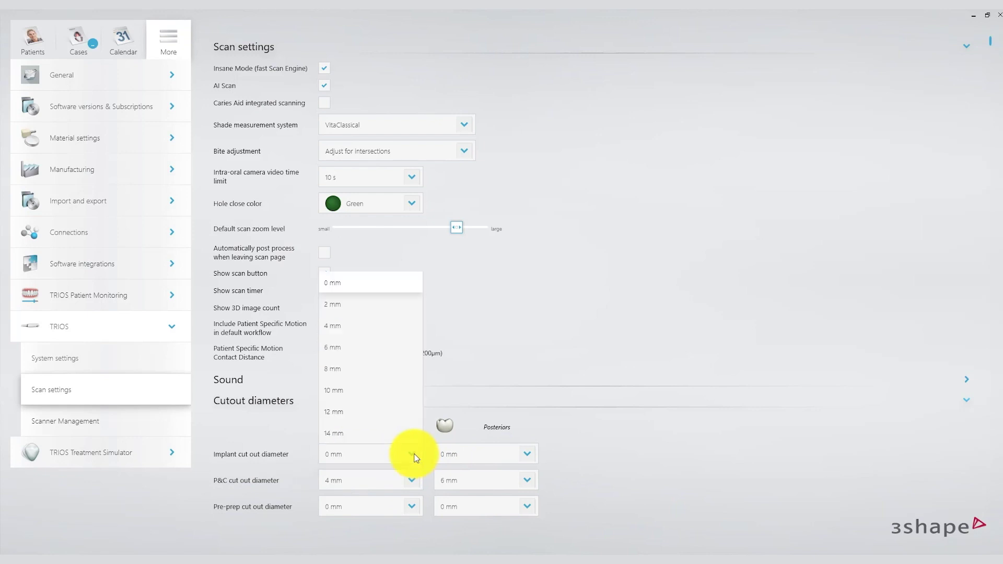
click(345, 325)
click(374, 450)
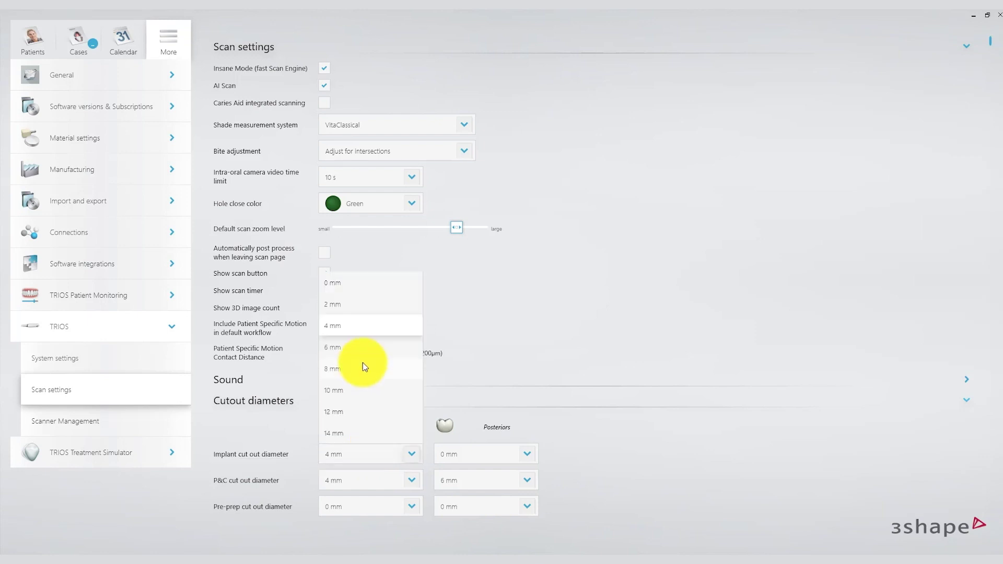
click(359, 344)
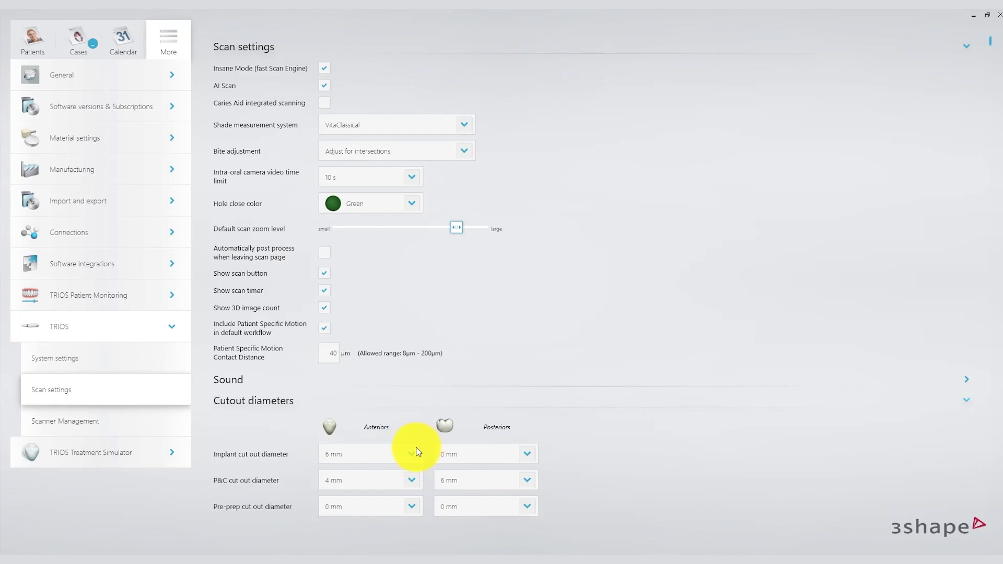
click(412, 454)
click(356, 285)
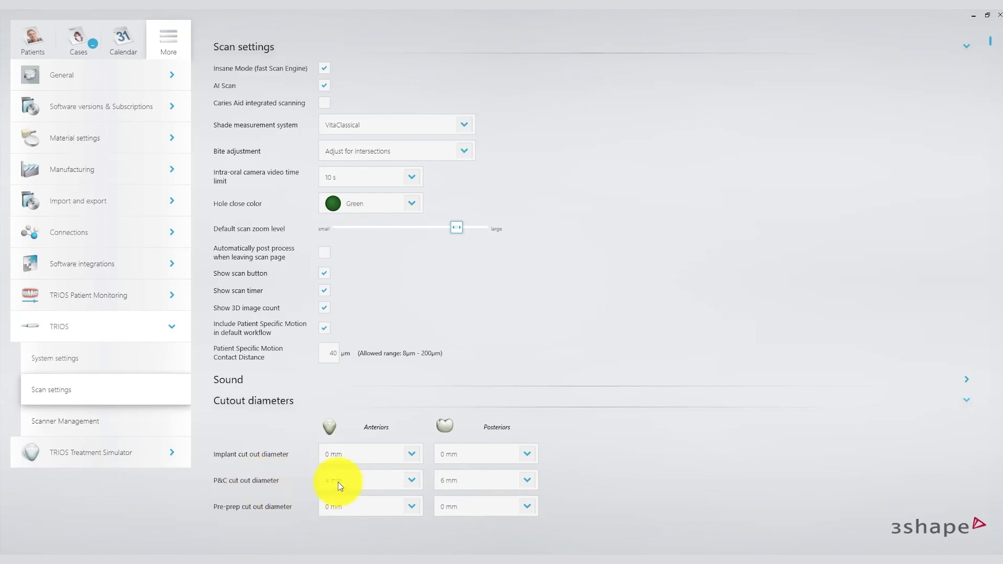
Set the P&C cut-out diameter to 0 mm for both anteriors and posteriors.
click(412, 482)
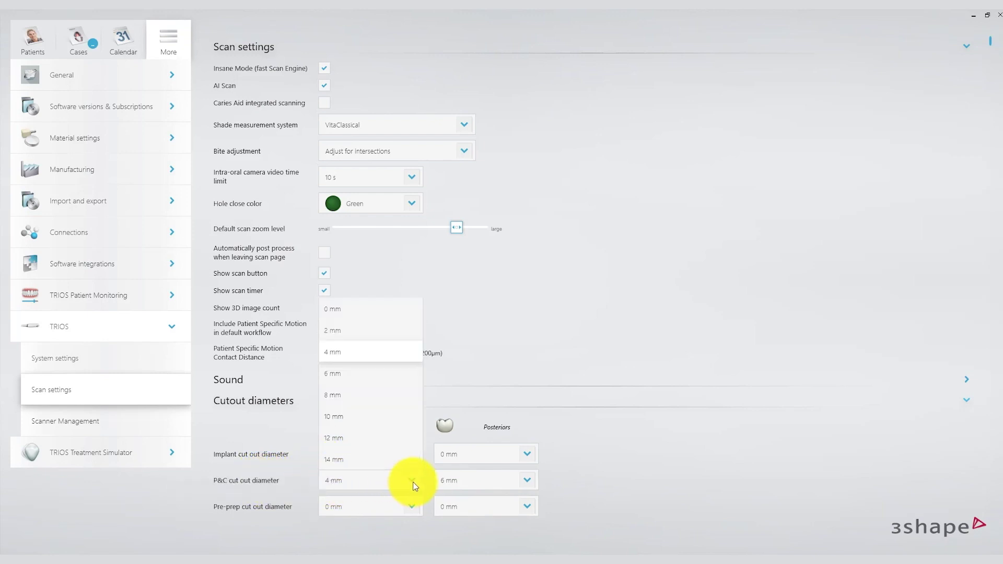
click(362, 309)
click(488, 480)
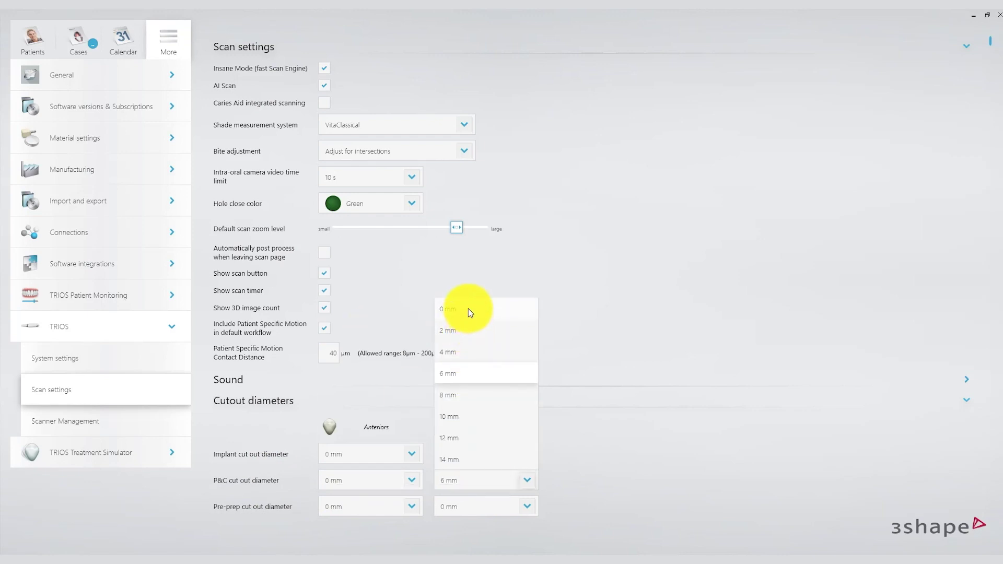
click(469, 309)
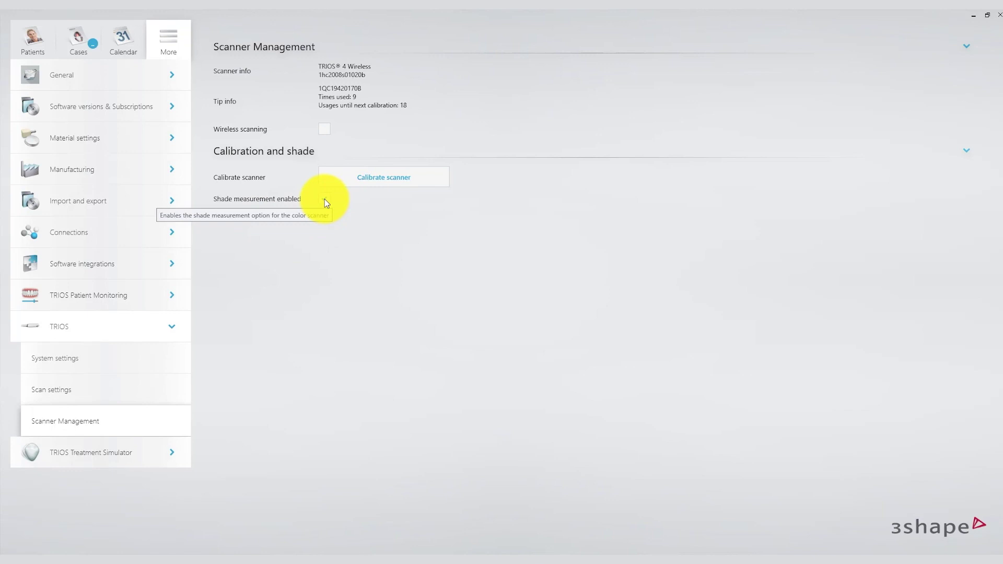
Toggle the shade measurement option in the calibration and shade settings of Scanner Management.
click(324, 200)
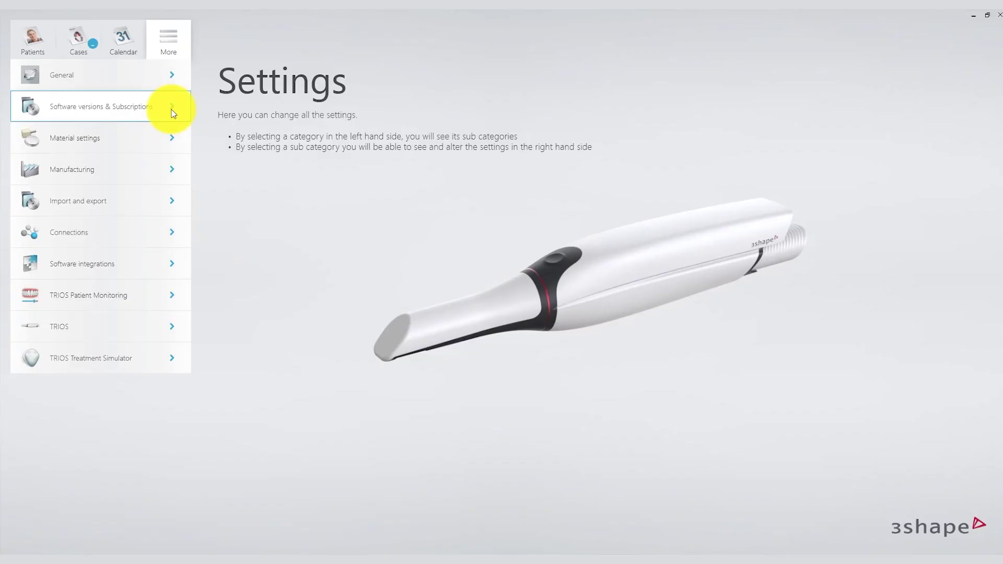
Review the installed software versions and check for available upgrades.
click(173, 111)
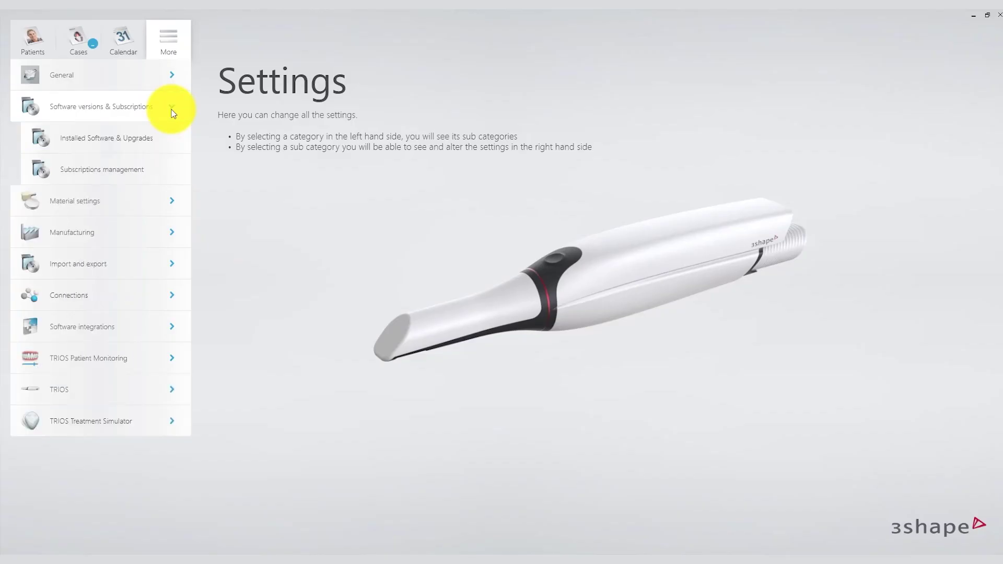
click(126, 141)
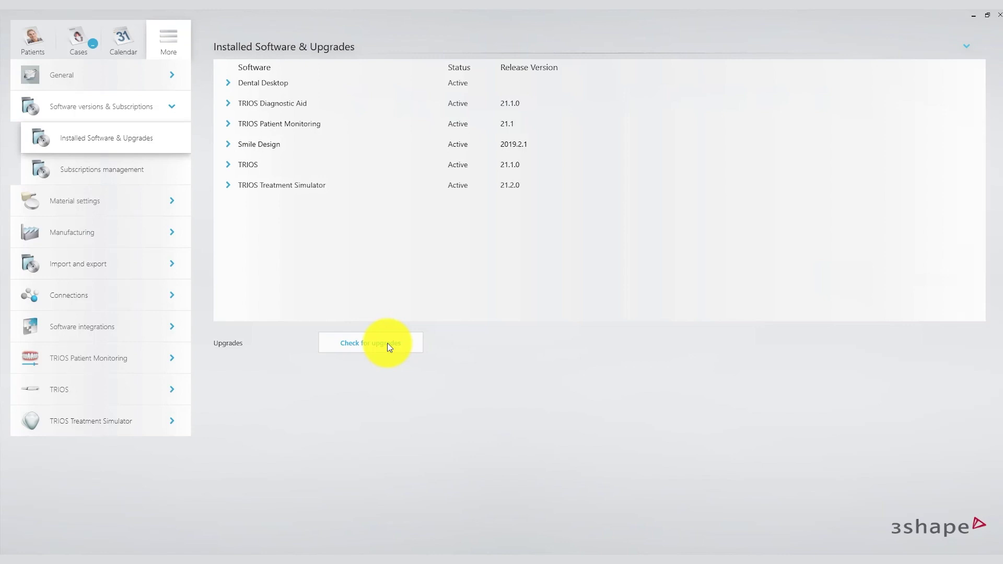
click(389, 347)
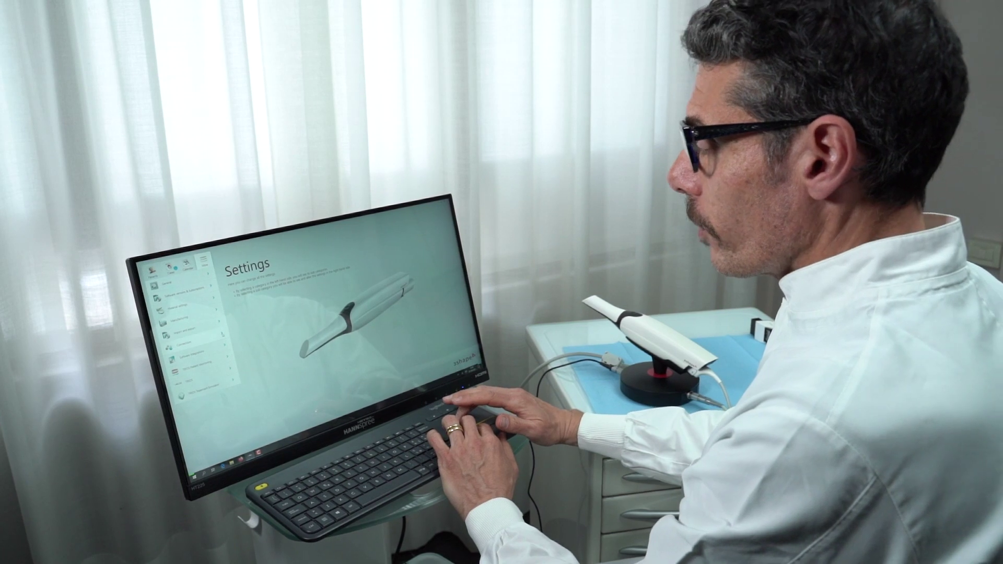
Review the connected practices and labs in the Connections settings.
click(183, 343)
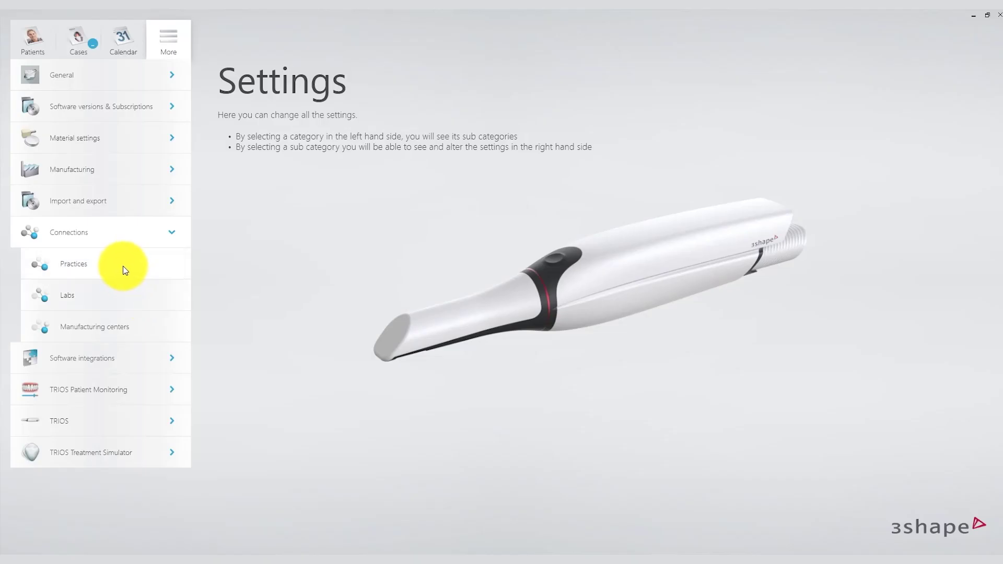
click(124, 268)
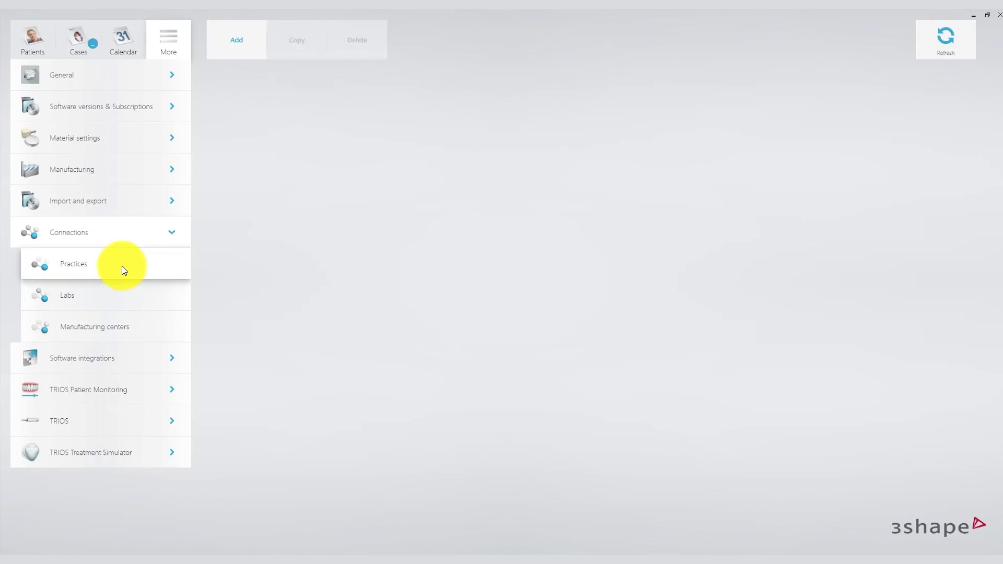
click(122, 292)
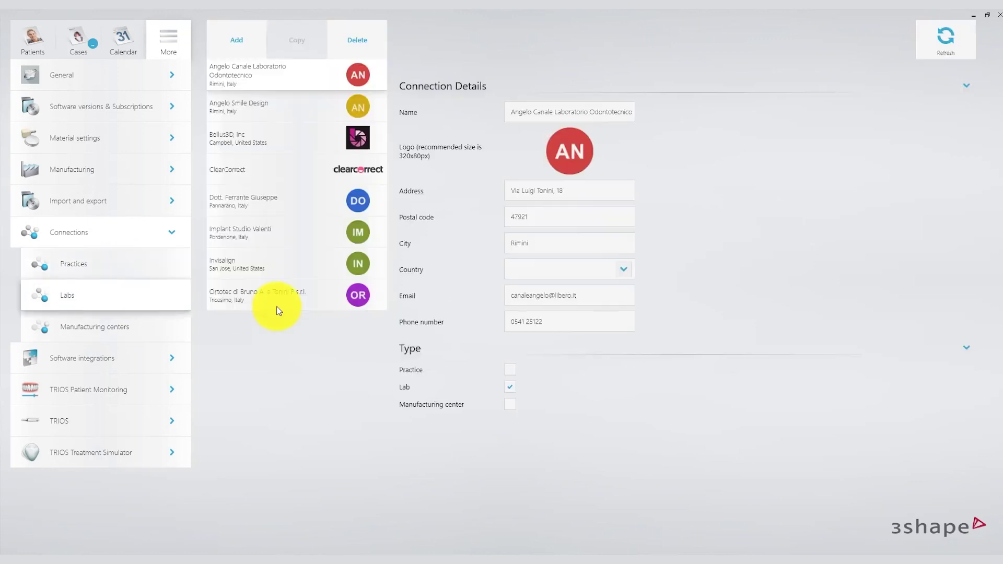